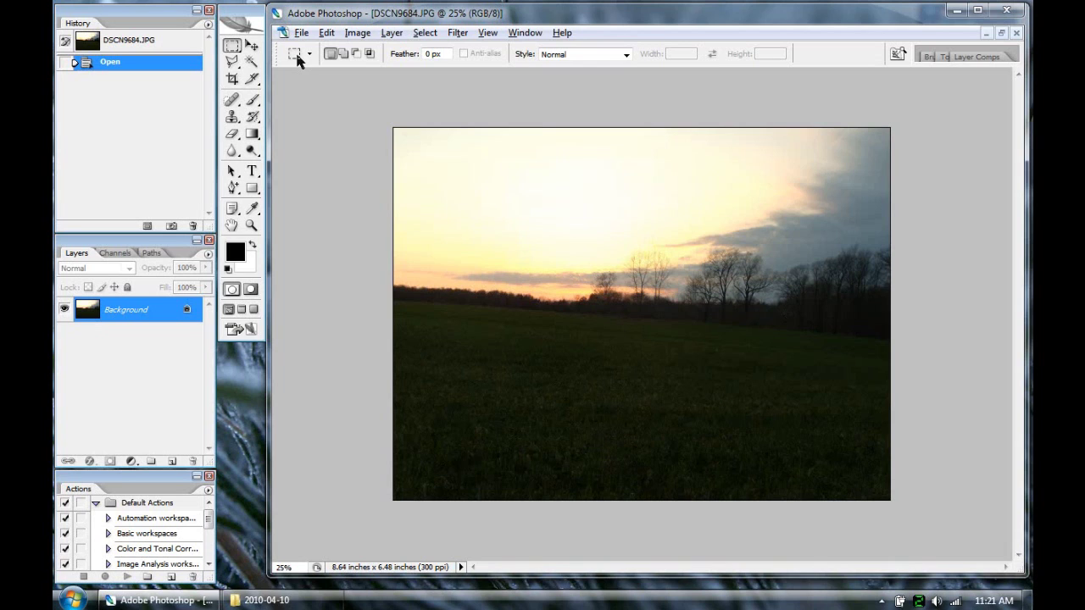
key(ctrl+m)
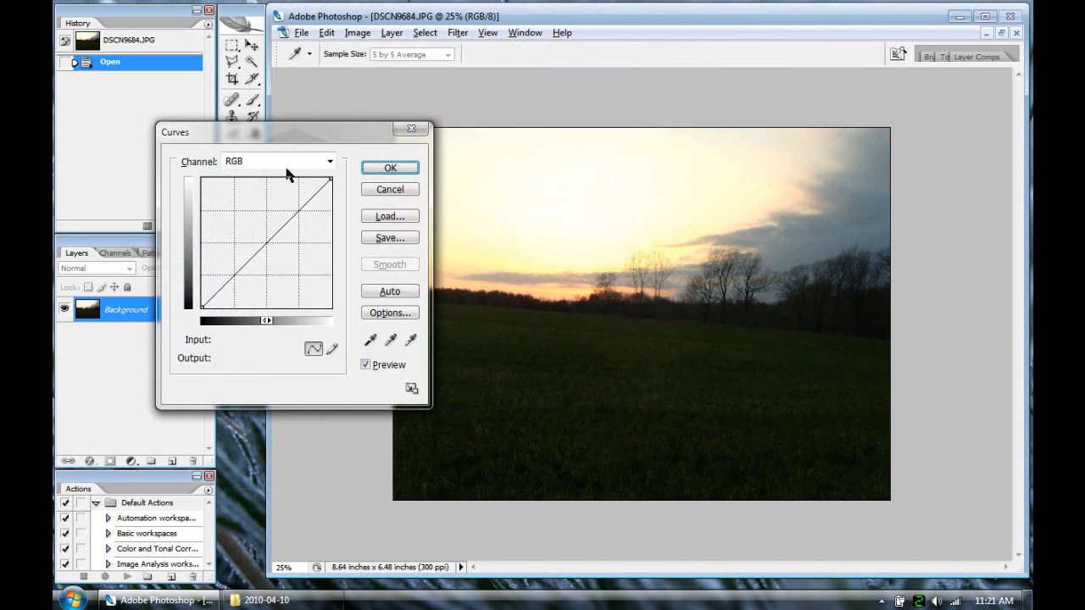
drag(270, 243, 232, 225)
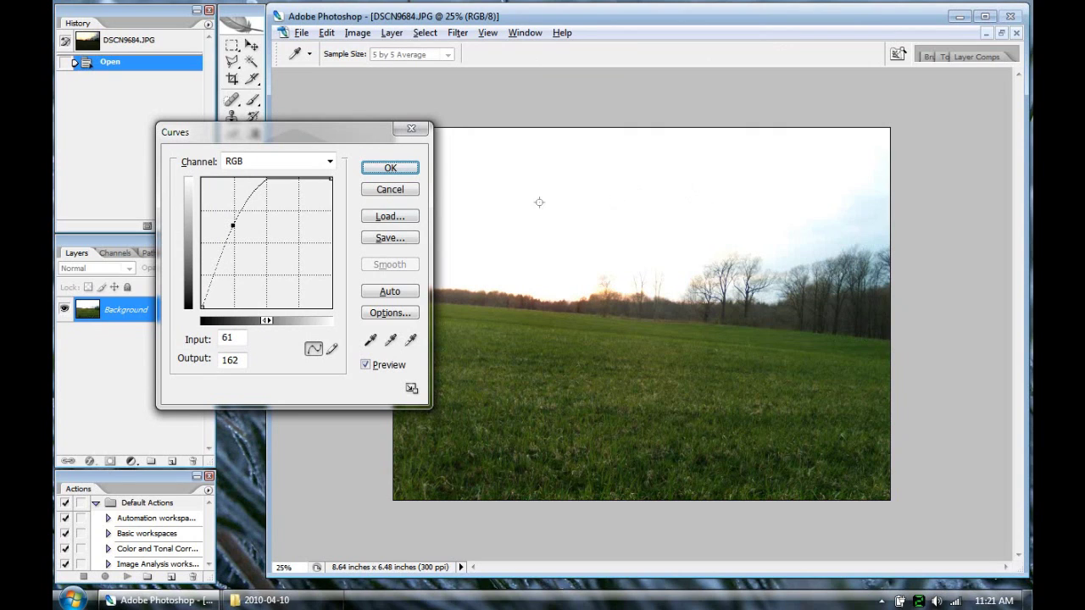
drag(232, 225, 276, 267)
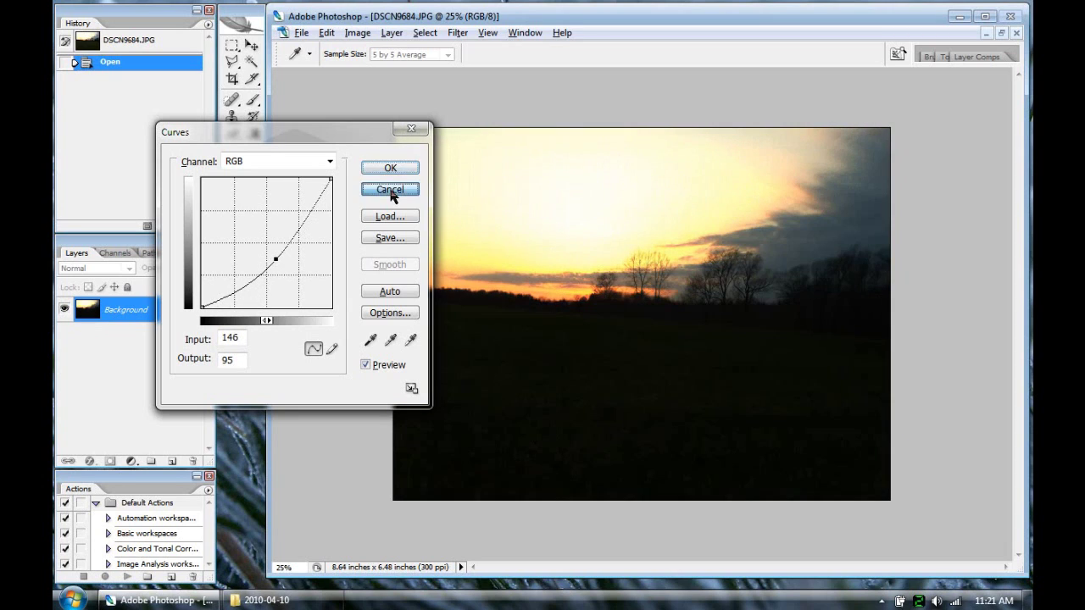
click(390, 189)
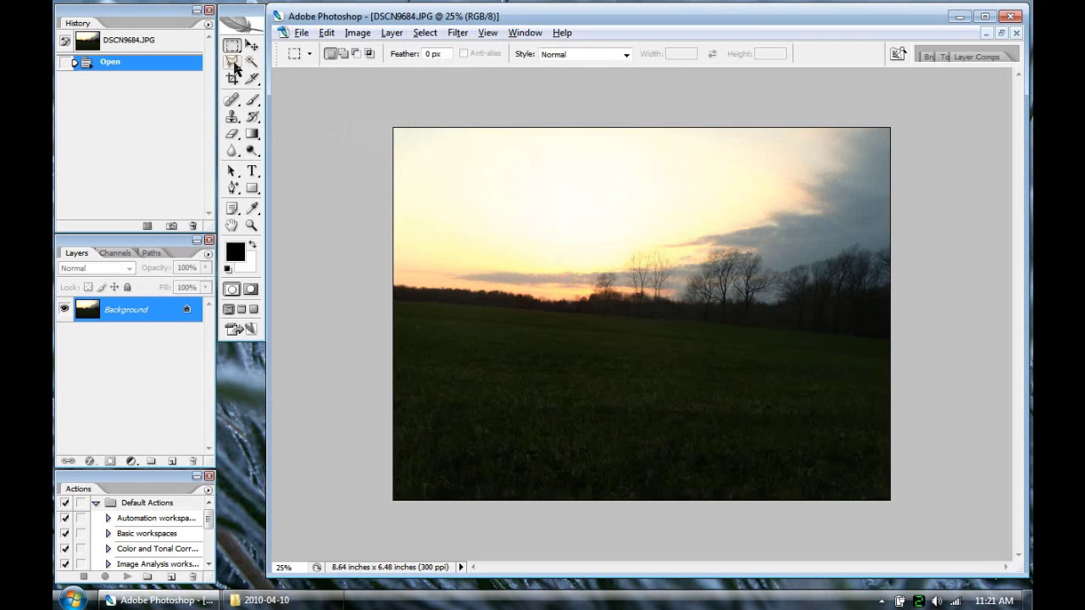
Select the sky above the horizon with the Polygonal Lasso, following the tree line and running outside the photo's edges.
click(234, 64)
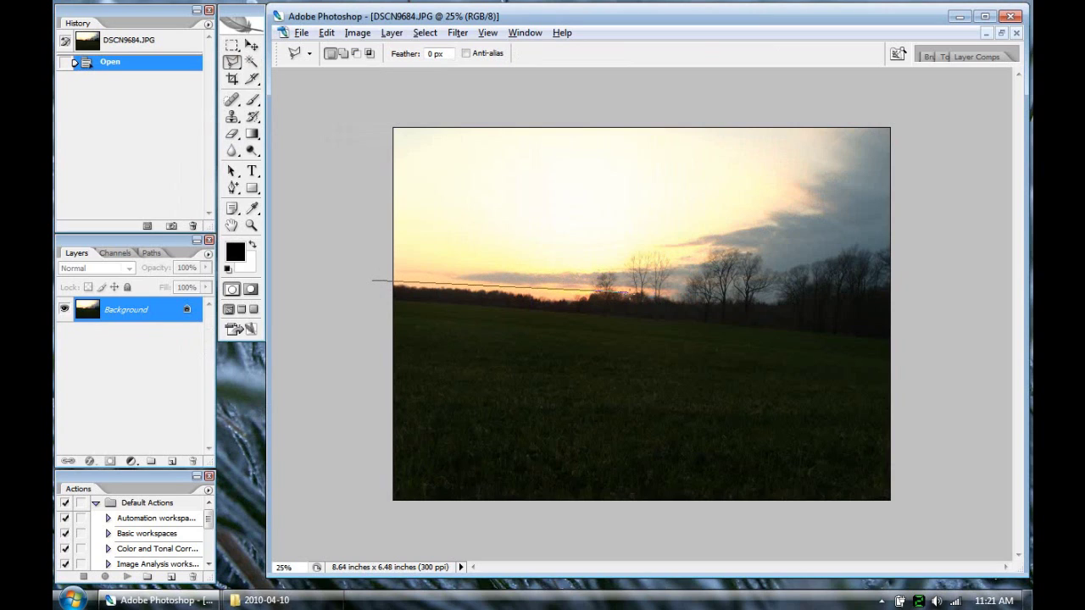
click(769, 298)
click(917, 100)
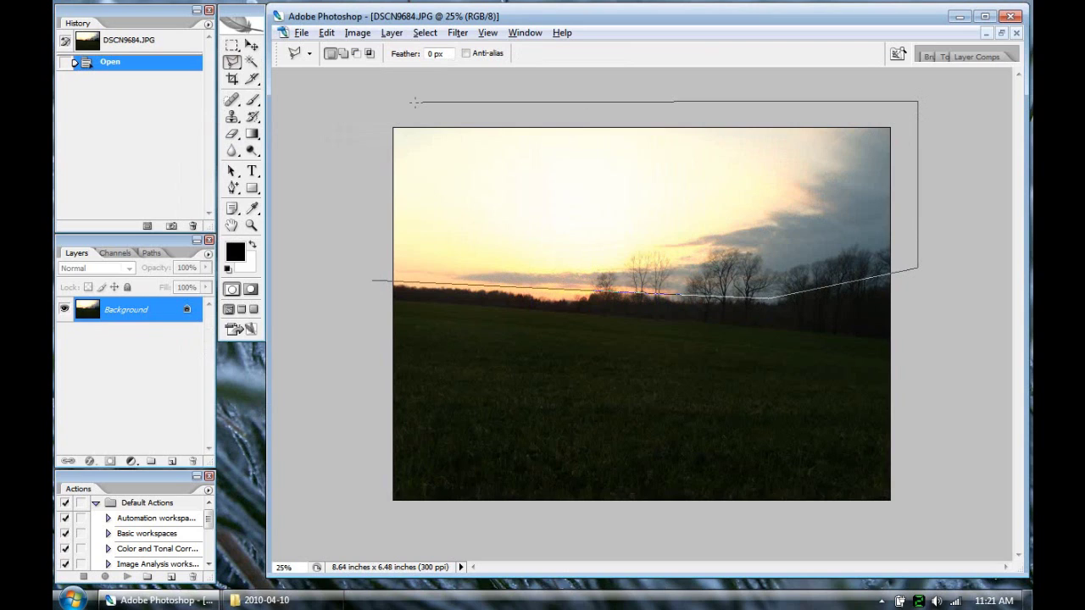
double_click(353, 235)
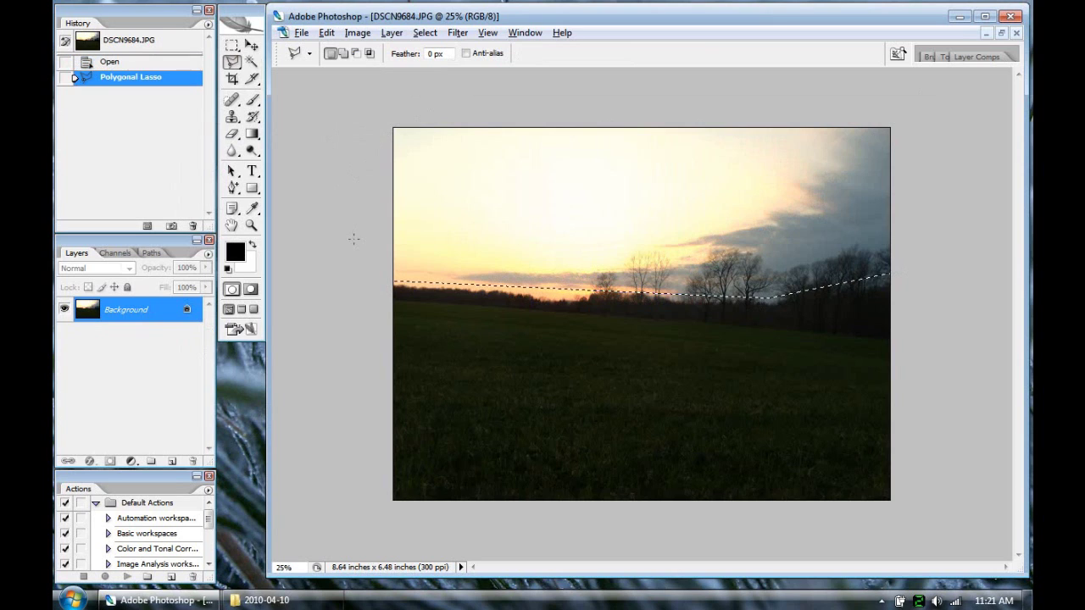
Feather the sky selection with a radius of 250 pixels.
right_click(718, 193)
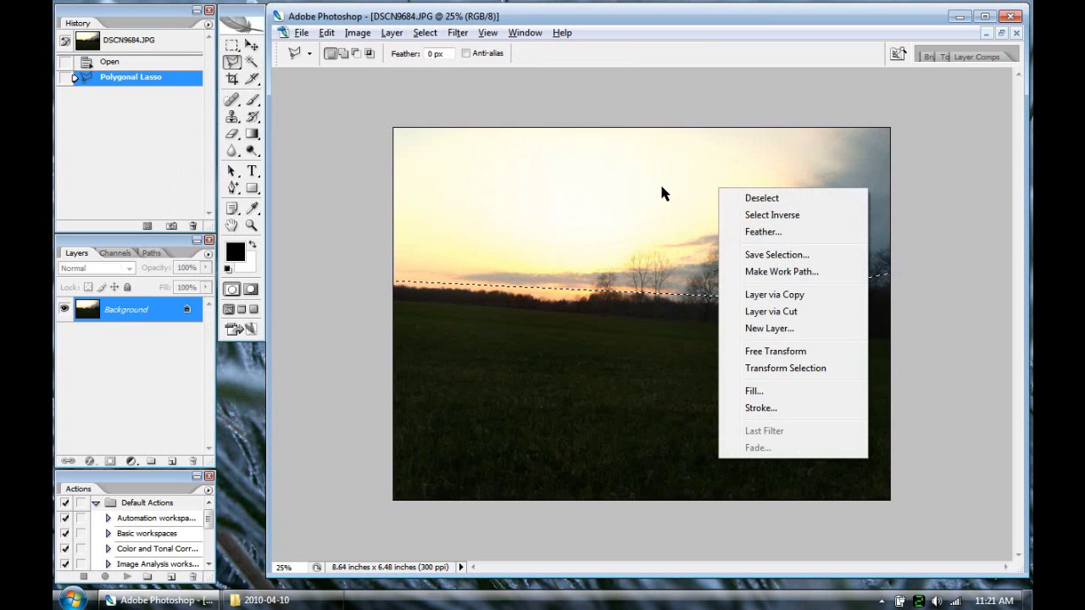
click(758, 232)
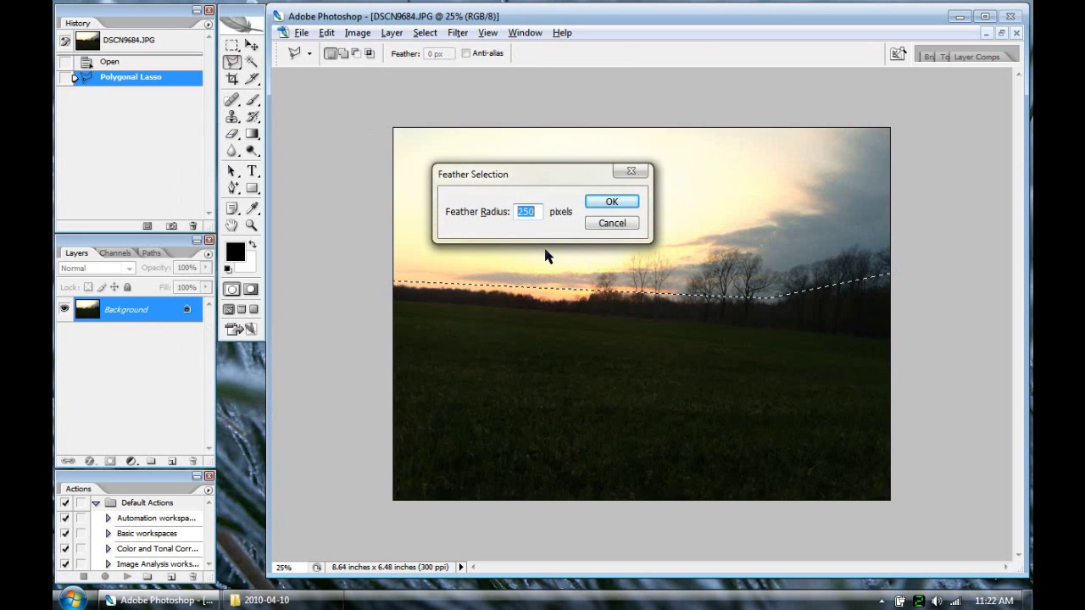
click(614, 206)
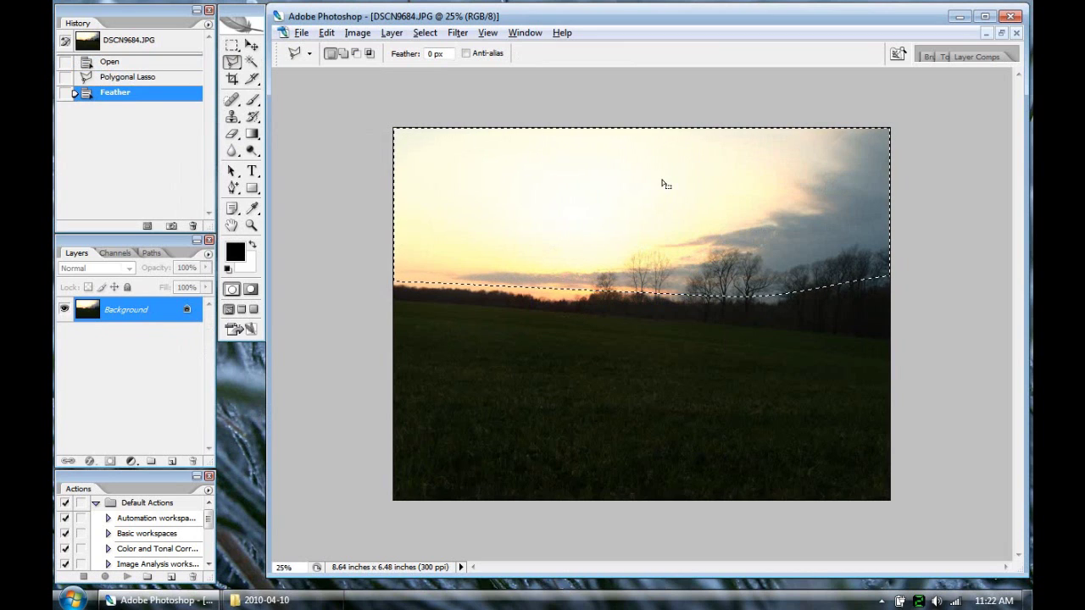
Darken the selected sky with Curves by pulling the middle of the RGB curve down, and clear the selection.
key(ctrl+m)
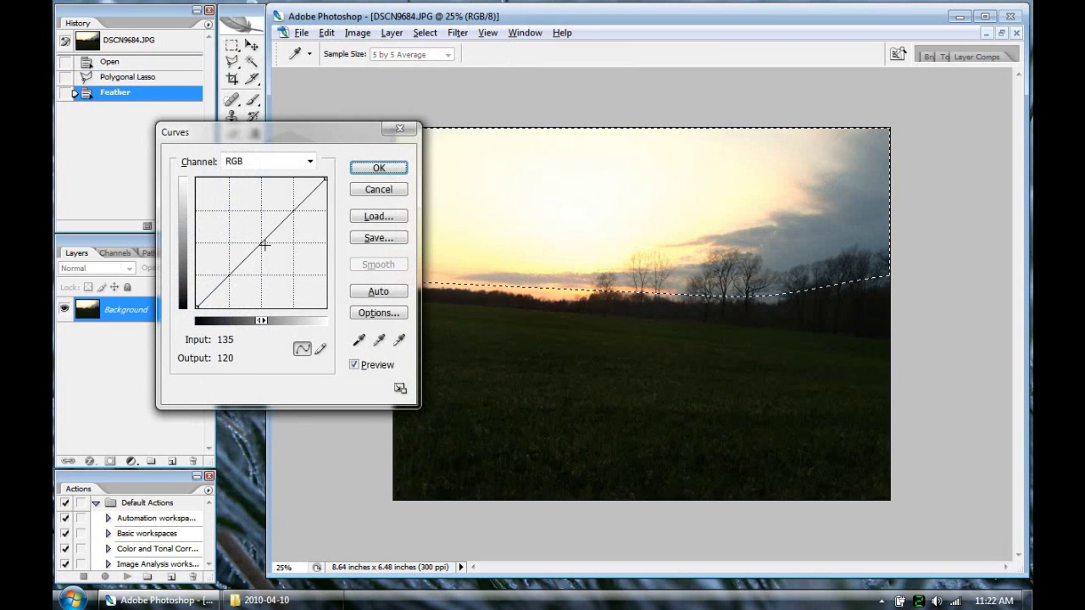
click(264, 244)
mouse_move(264, 244)
mouse_down()
mouse_move(298, 283)
mouse_move(279, 256)
mouse_up()
click(379, 168)
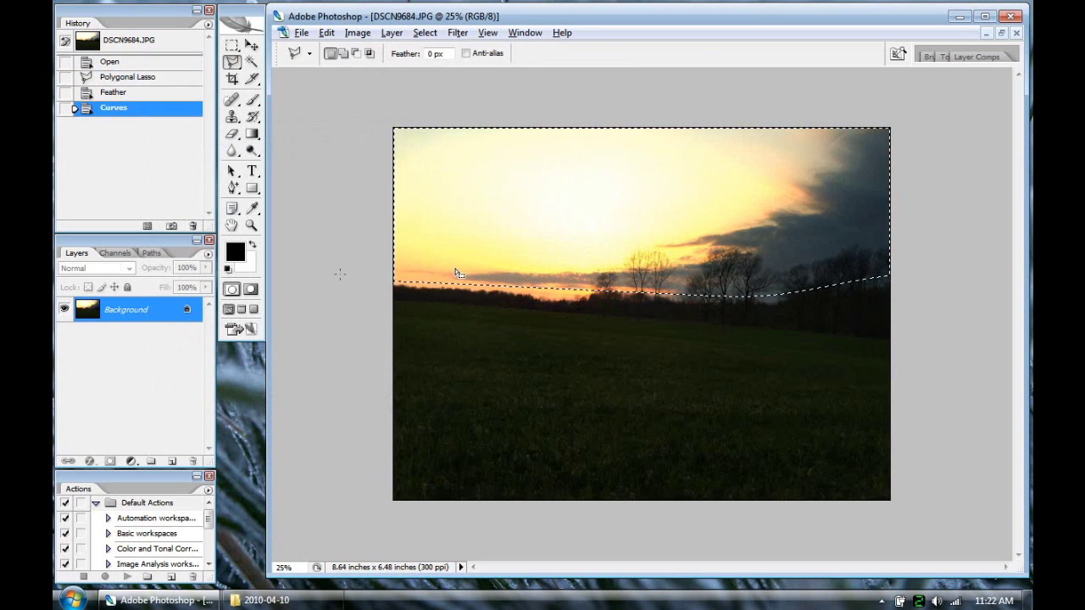
click(231, 45)
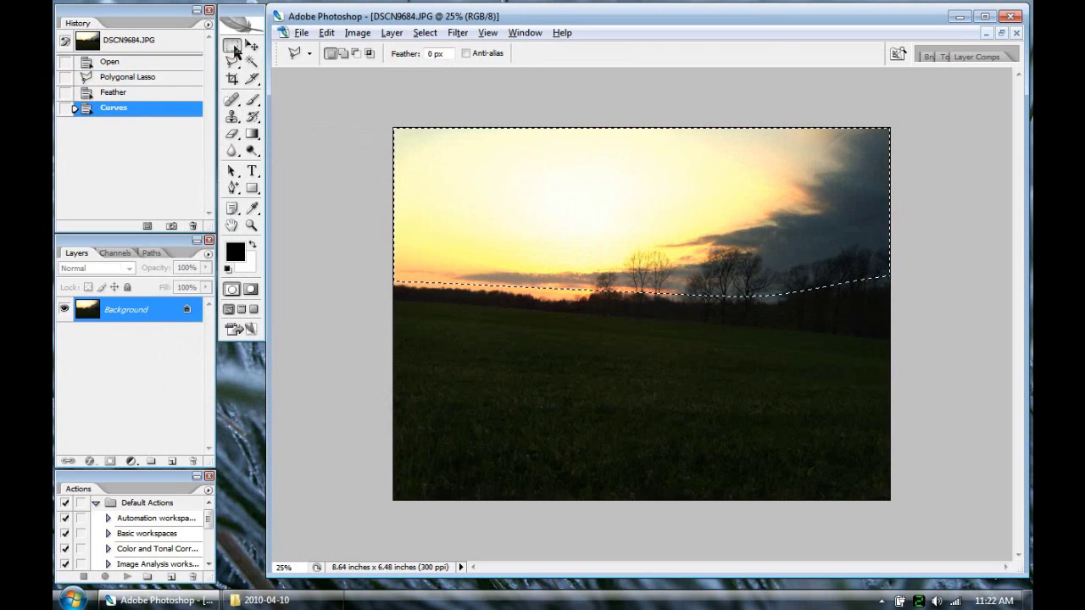
click(454, 209)
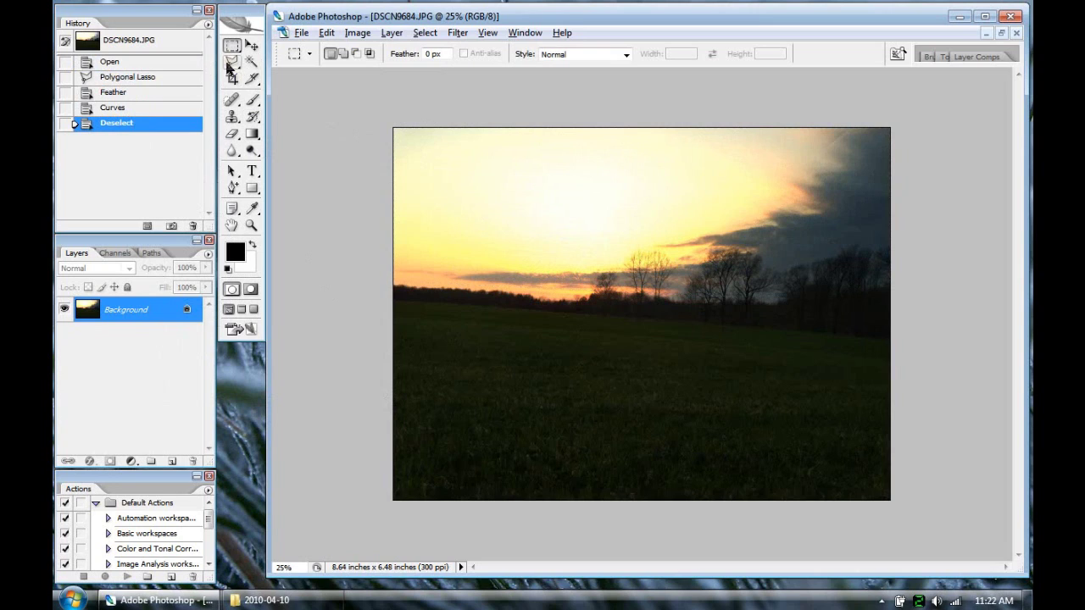
Select the dark field below the horizon with the Polygonal Lasso, following its upper edge and running outside the photo.
click(231, 62)
click(367, 296)
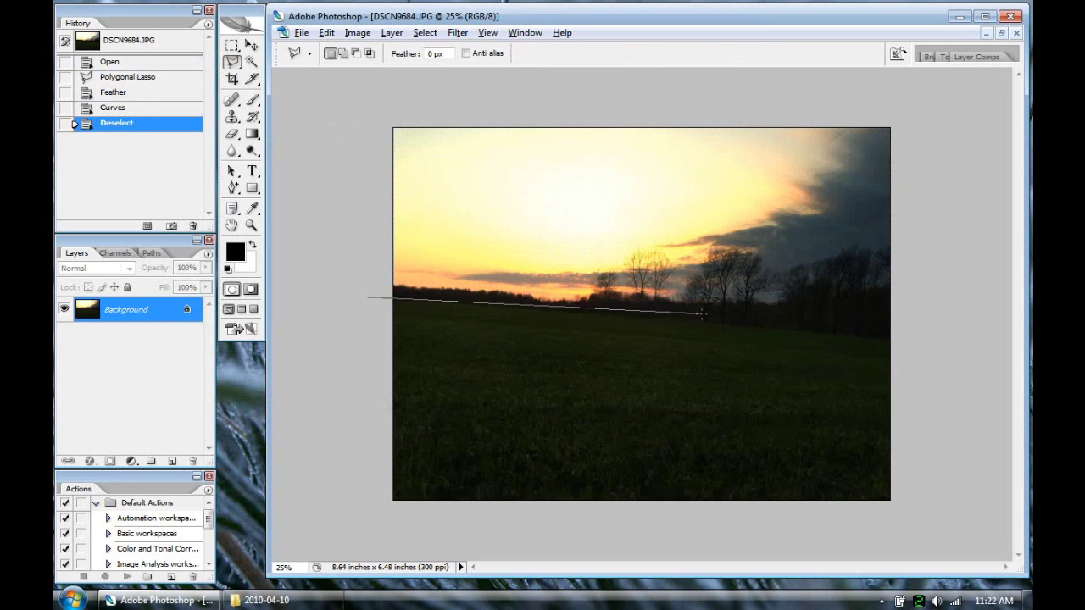
click(394, 292)
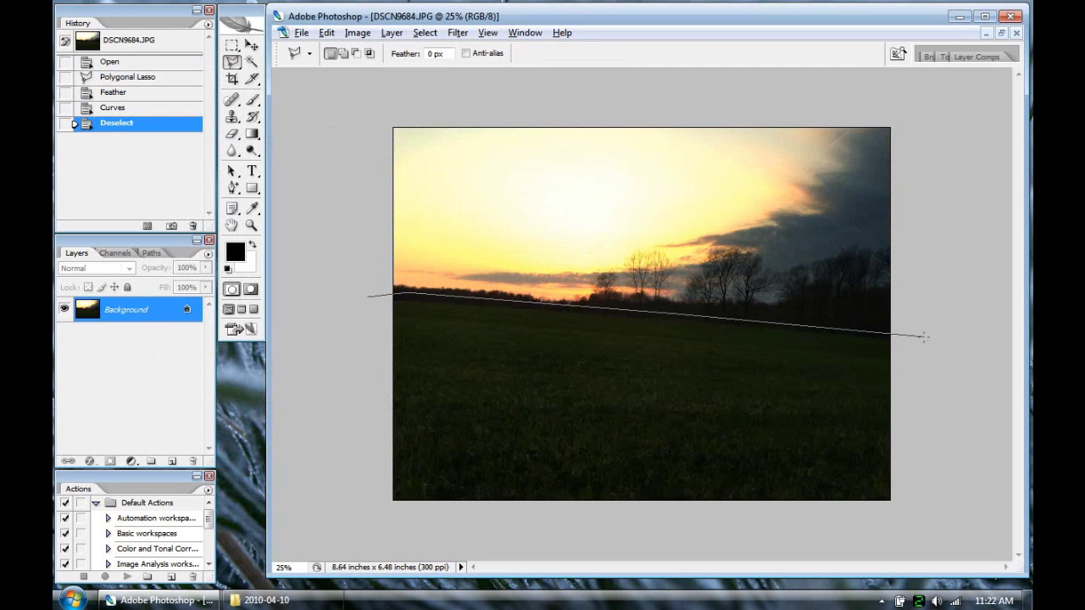
click(832, 544)
click(365, 544)
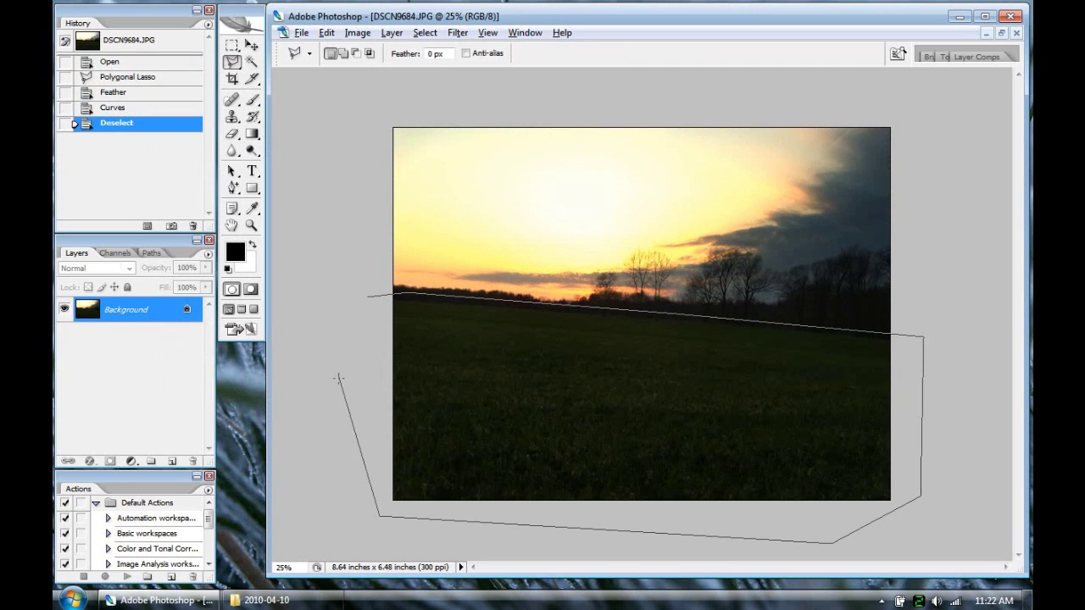
double_click(361, 354)
Feather the field selection with a radius of 150 pixels.
right_click(740, 347)
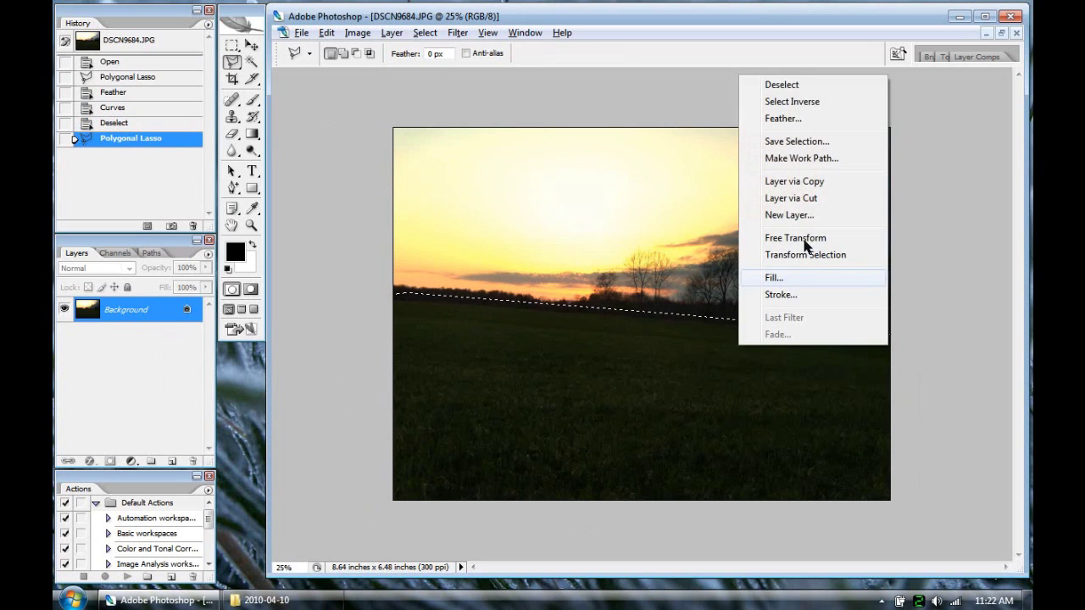
click(796, 119)
text(100)
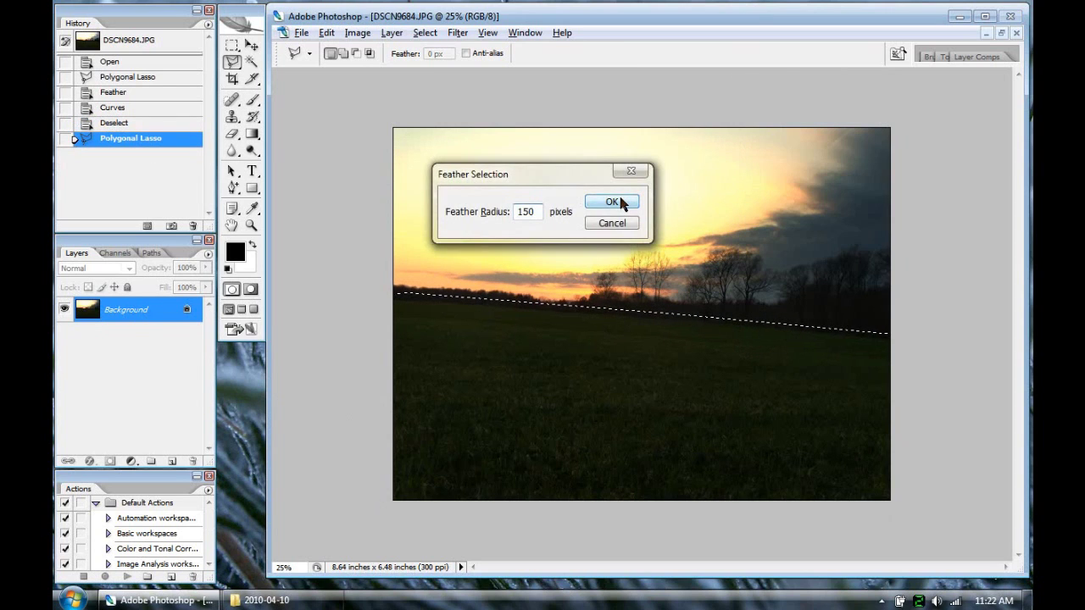
click(613, 201)
Brighten the selected field with Curves, raising the RGB midpoint to input 102, output 165, with a second point holding the darkest shadows down.
key(ctrl+m)
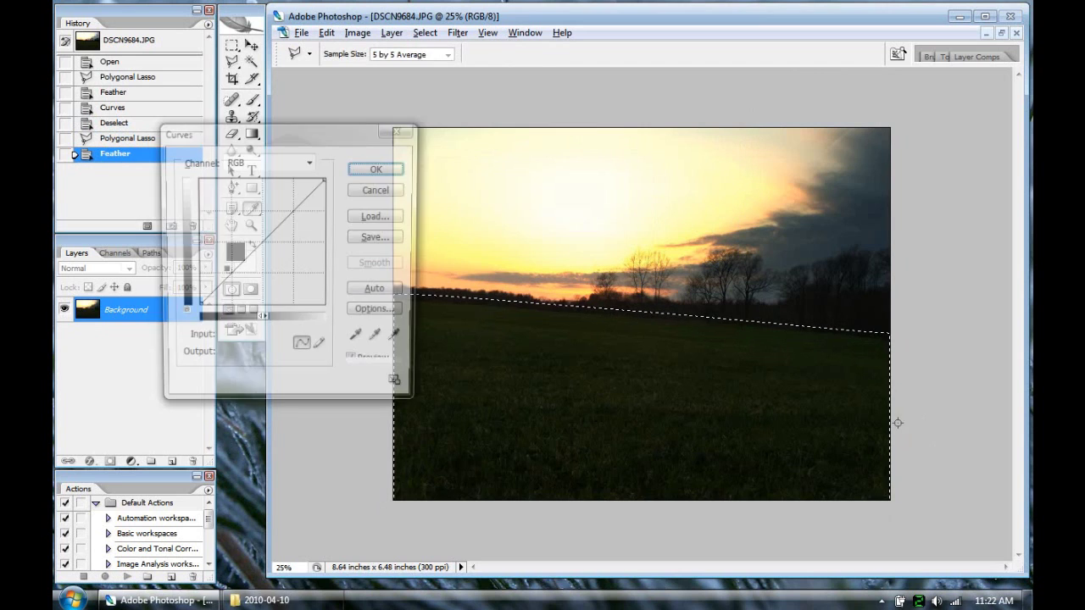
drag(257, 247, 241, 226)
mouse_move(197, 307)
mouse_down()
mouse_move(196, 295)
mouse_move(197, 307)
mouse_up()
mouse_move(326, 178)
mouse_down()
mouse_move(257, 180)
mouse_move(326, 179)
mouse_up()
drag(241, 231, 250, 226)
drag(197, 306, 206, 301)
key(Up)
key(Up)
key(Up)
key(Up)
key(Up)
key(Up)
key(Up)
key(Up)
key(Up)
key(Up)
key(Left)
key(Left)
key(Left)
key(Left)
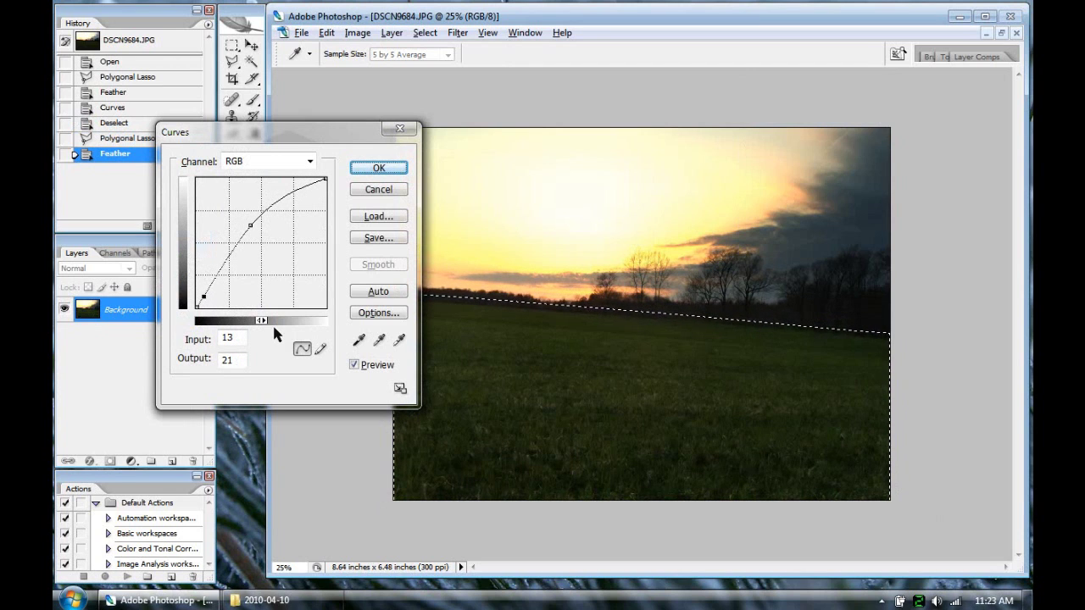
drag(204, 297, 200, 307)
drag(250, 226, 248, 224)
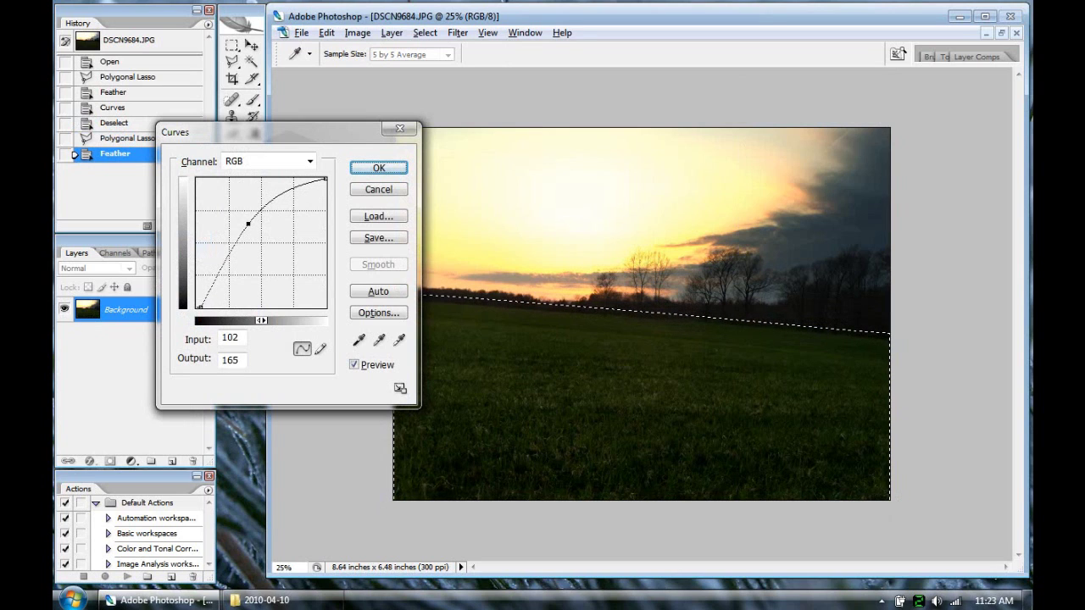
click(373, 166)
Clear the selection from the photo.
key(ctrl+h)
click(344, 186)
click(314, 311)
double_click(499, 213)
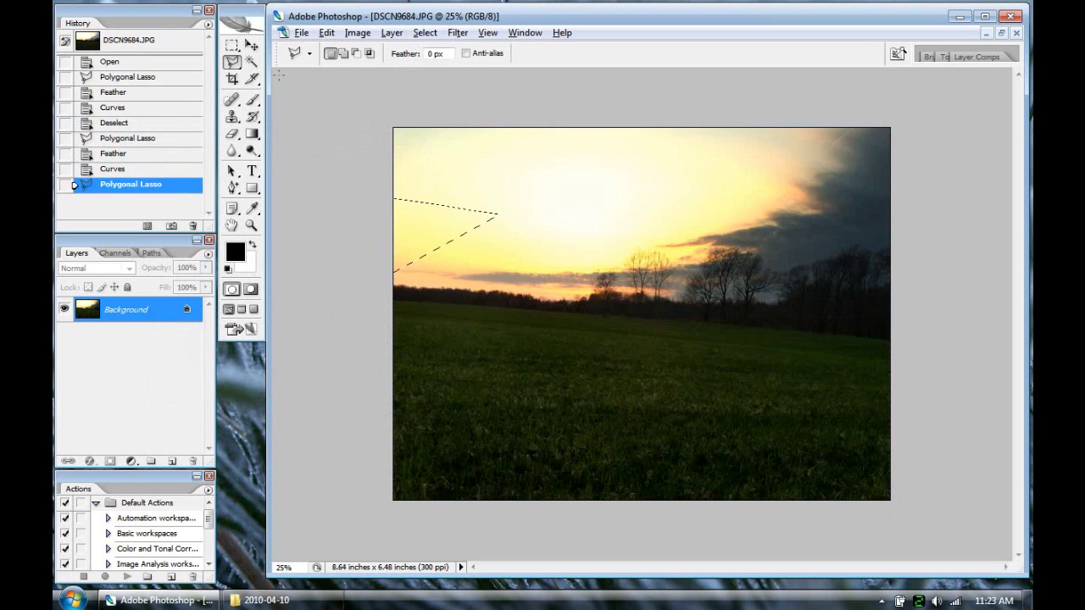
click(231, 45)
key(ctrl+d)
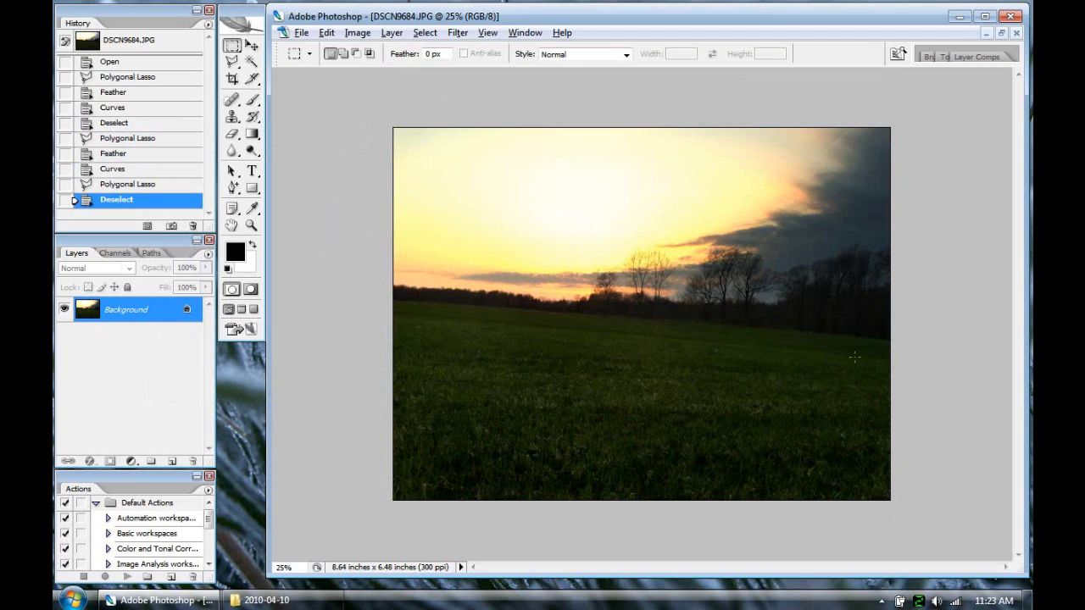
Draw a large elliptical selection nearly filling the photo and center it so only the four corners stay outside.
drag(232, 45, 280, 56)
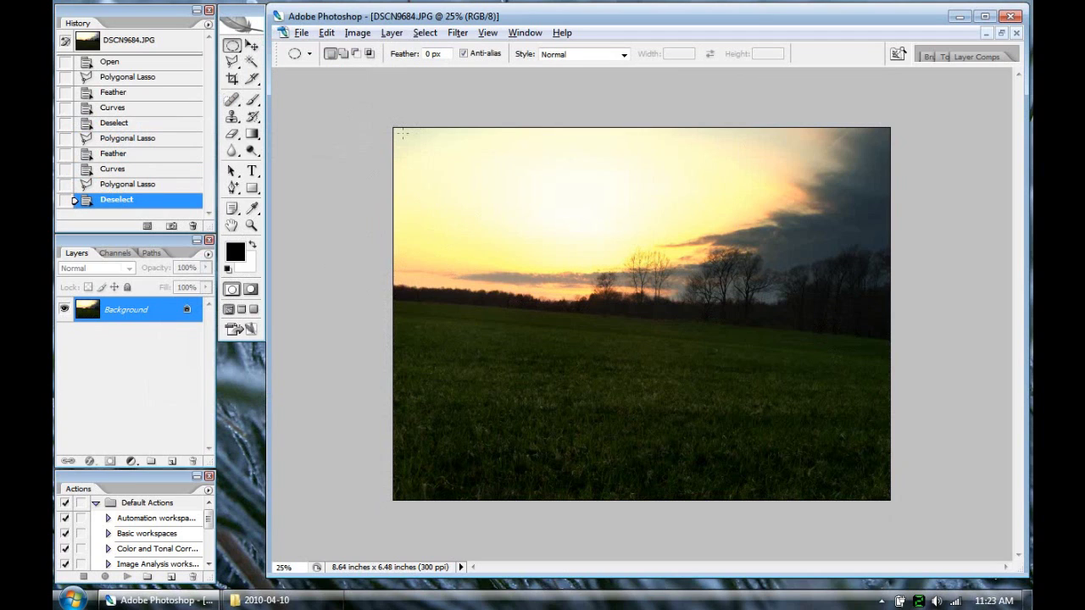
drag(403, 133, 930, 548)
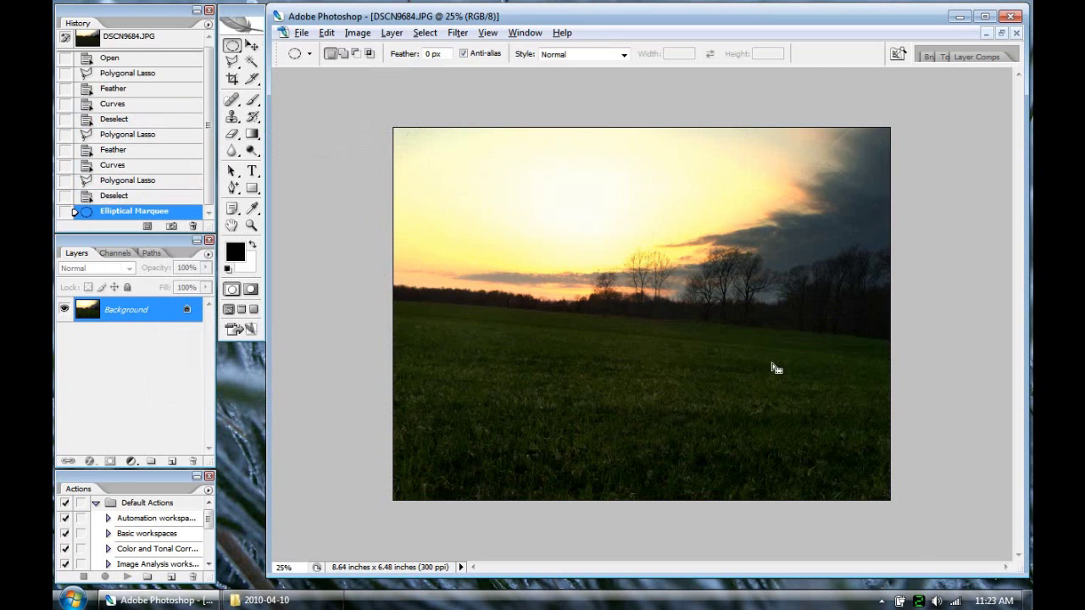
drag(776, 368, 739, 332)
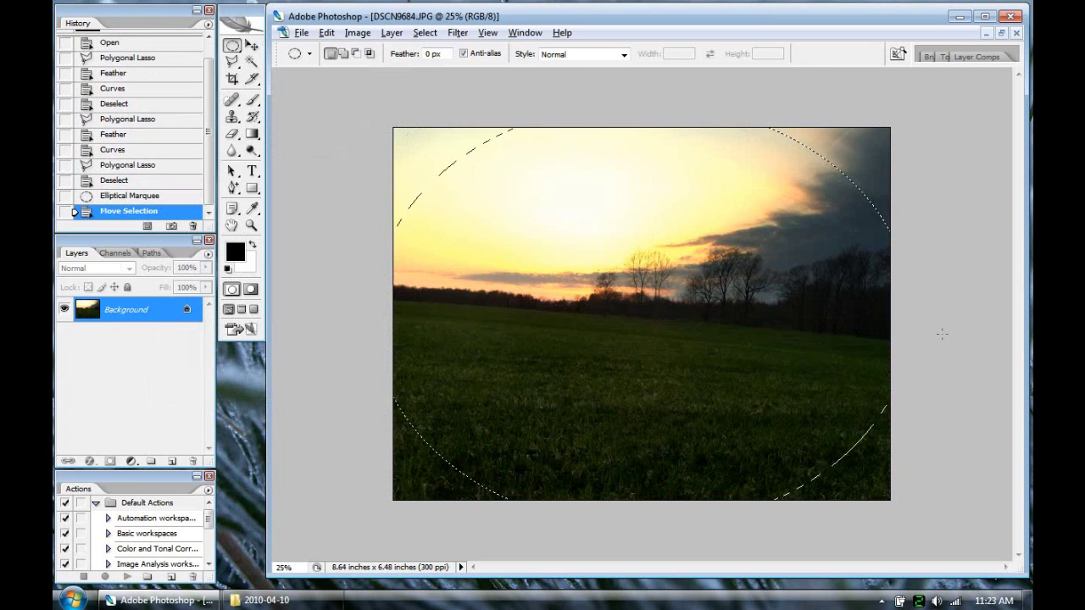
Invert the elliptical selection to cover the corners and feather it with a radius of 250 pixels.
right_click(635, 216)
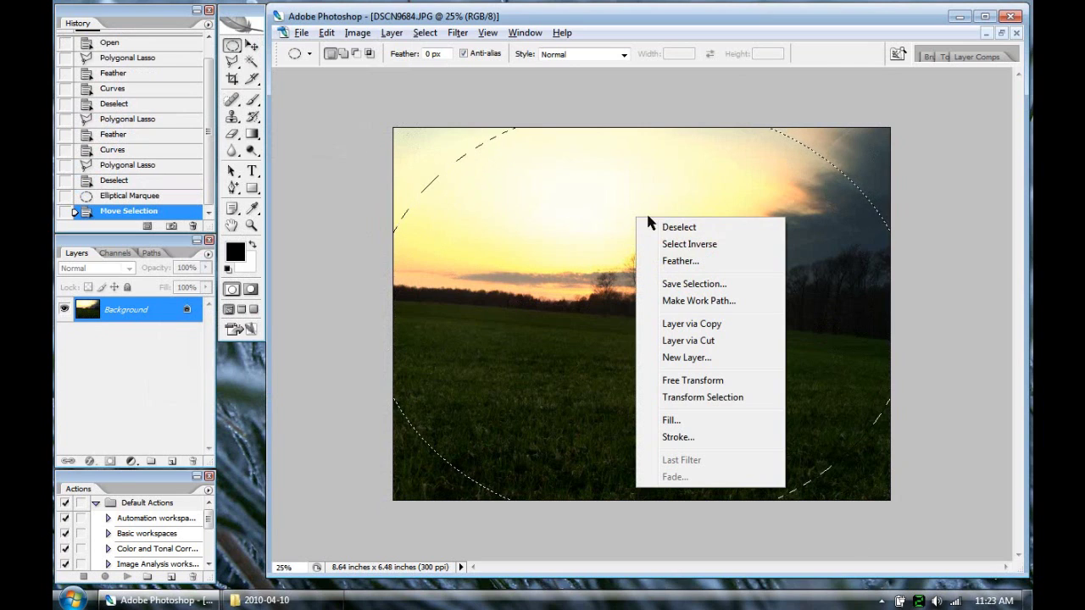
click(715, 244)
right_click(871, 149)
click(910, 191)
text(250)
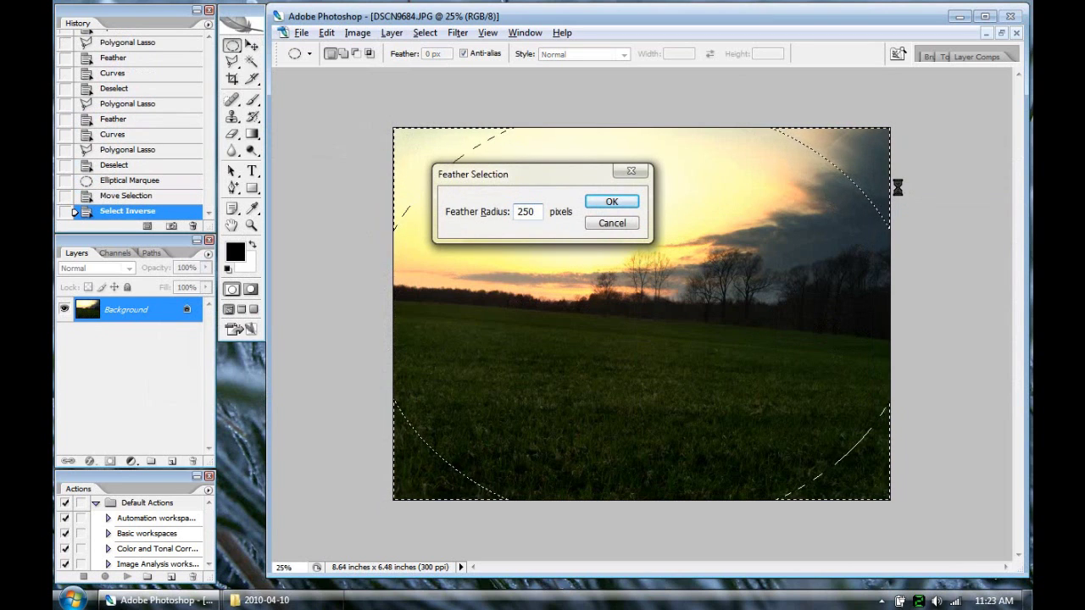
key(Return)
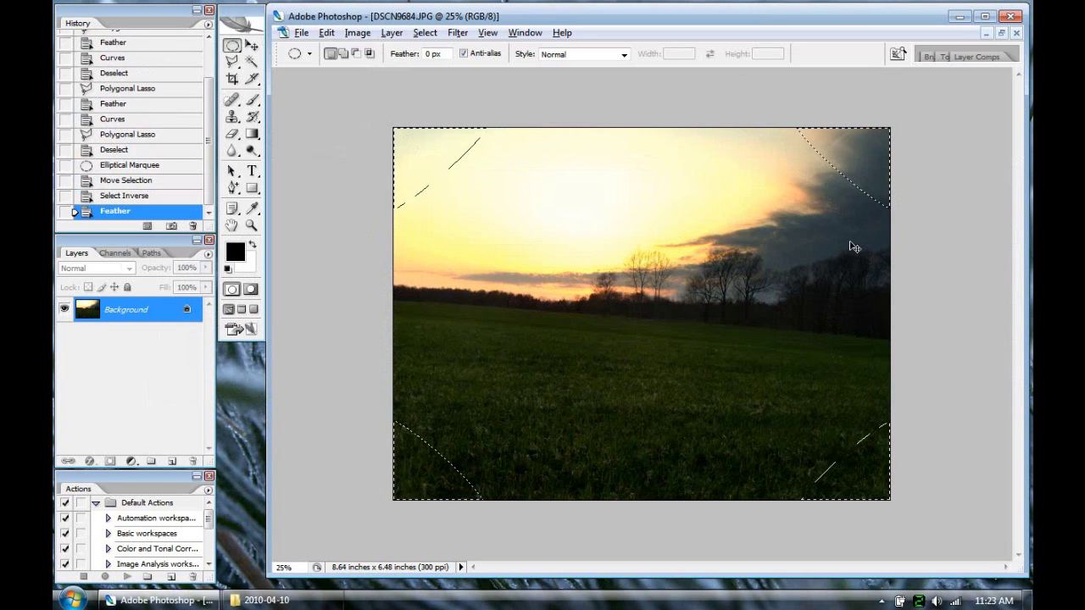
Darken the corners with Curves, lowering the RGB white endpoint and setting the midpoint to input 150, output 80, and clear the selection.
key(ctrl+m)
drag(263, 239, 282, 265)
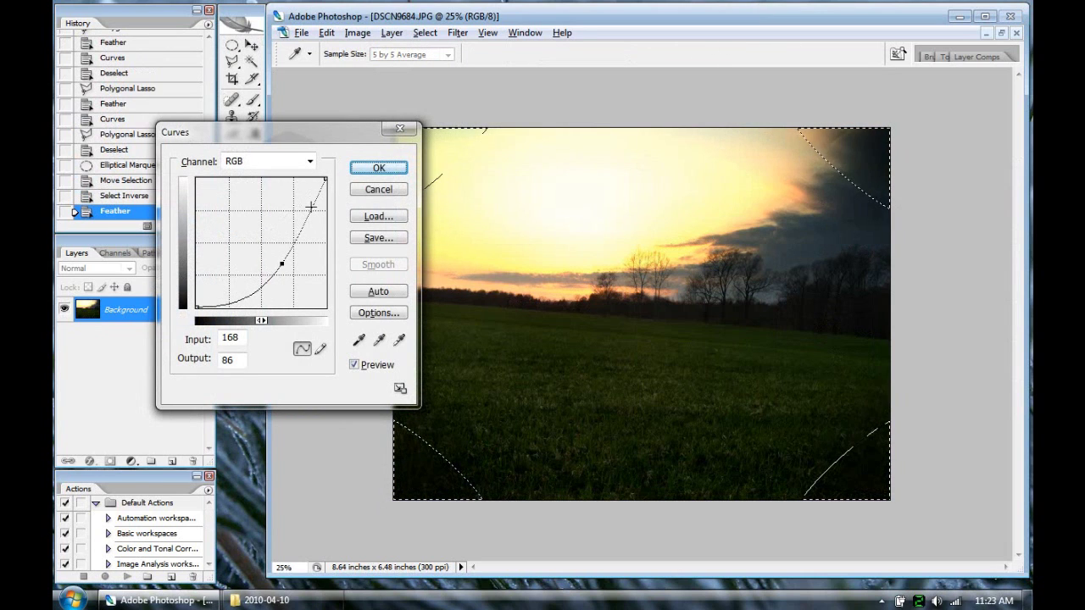
drag(325, 179, 325, 204)
click(282, 264)
key(Left)
key(Left)
key(Left)
key(Left)
key(Left)
key(Left)
key(Left)
key(Left)
key(Left)
key(Left)
key(Left)
key(Left)
key(Left)
key(Left)
key(Left)
key(Left)
key(Left)
key(Left)
key(Down)
key(Down)
key(Down)
key(Down)
key(Down)
key(Down)
key(Down)
key(Down)
key(Down)
key(Down)
key(Down)
key(Down)
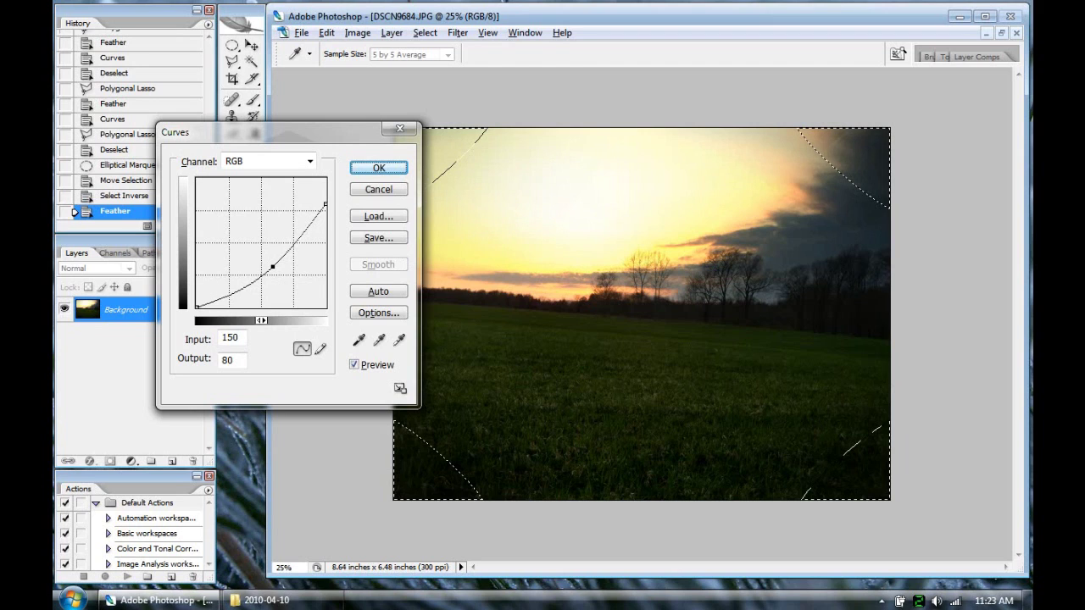
click(378, 168)
key(m)
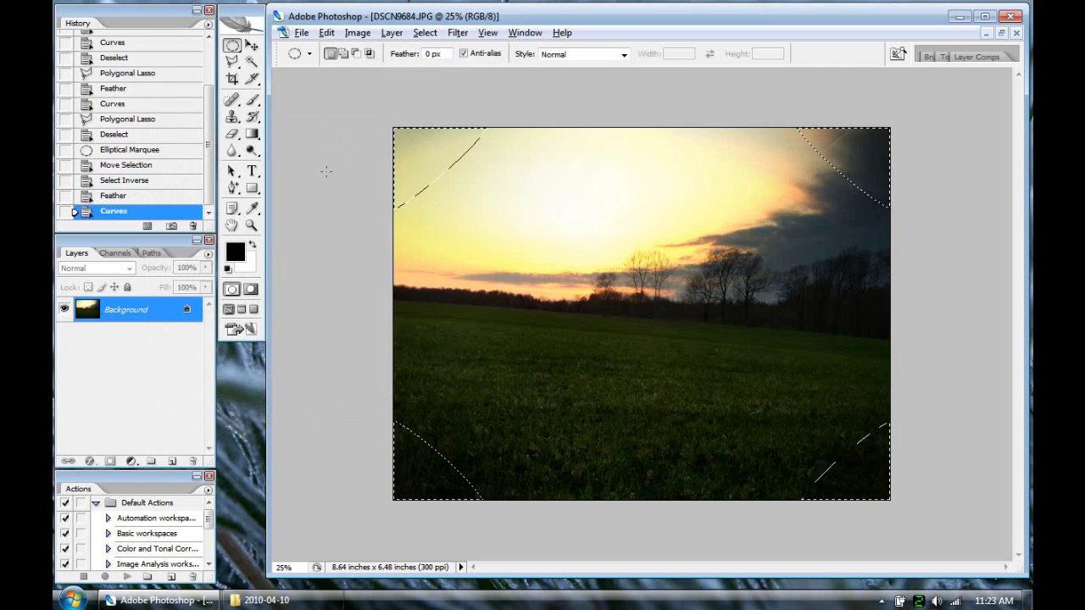
key(ctrl+d)
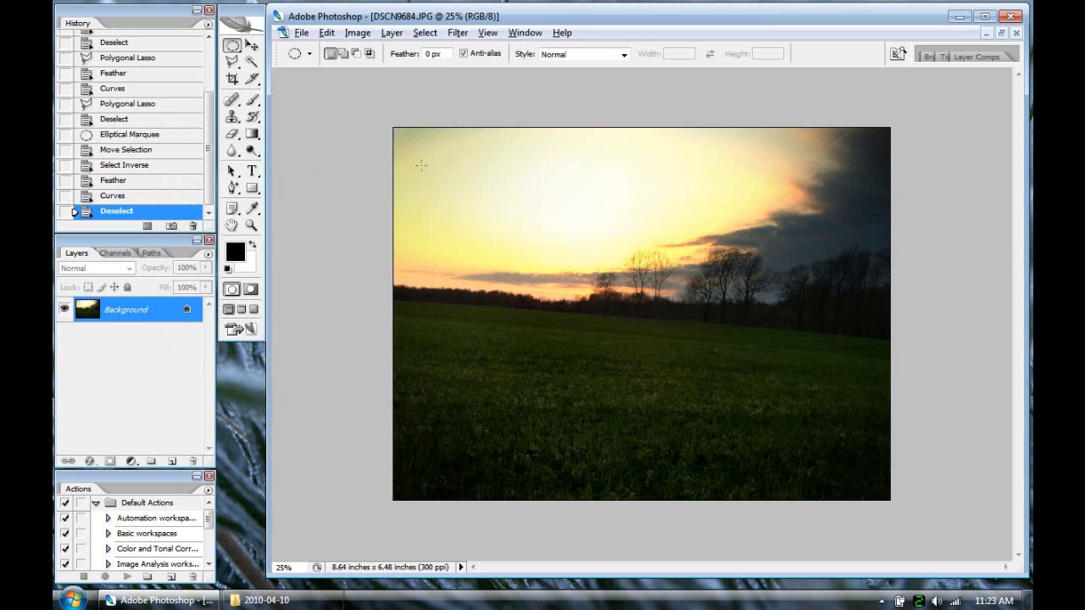
Draw an elliptical selection a little over half the photo's width, center it on the photo, and feather its edge.
drag(794, 404, 785, 407)
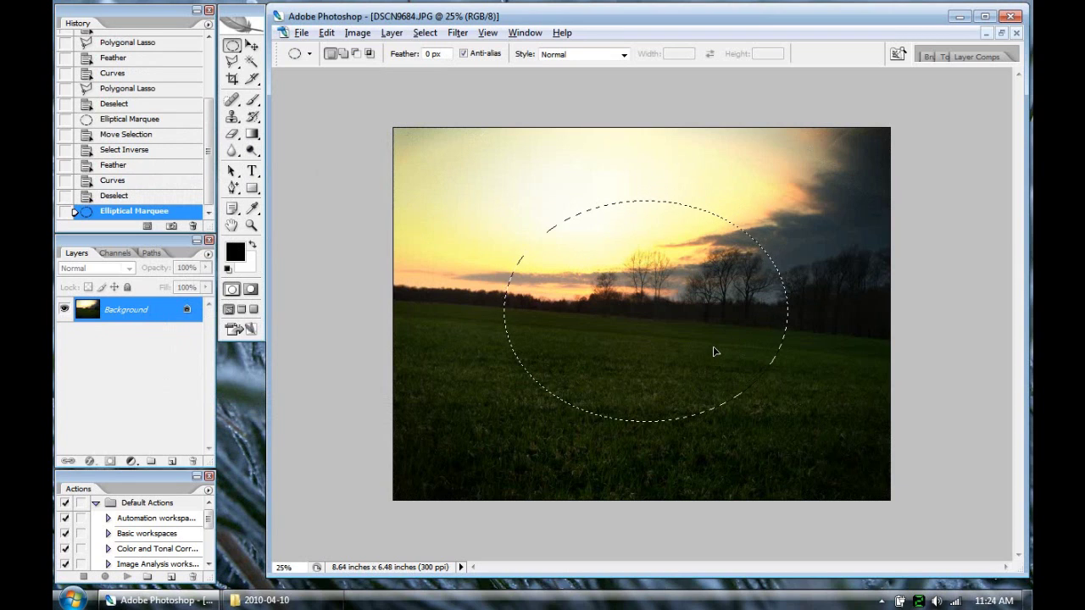
drag(717, 355, 720, 357)
right_click(686, 294)
click(765, 331)
click(614, 195)
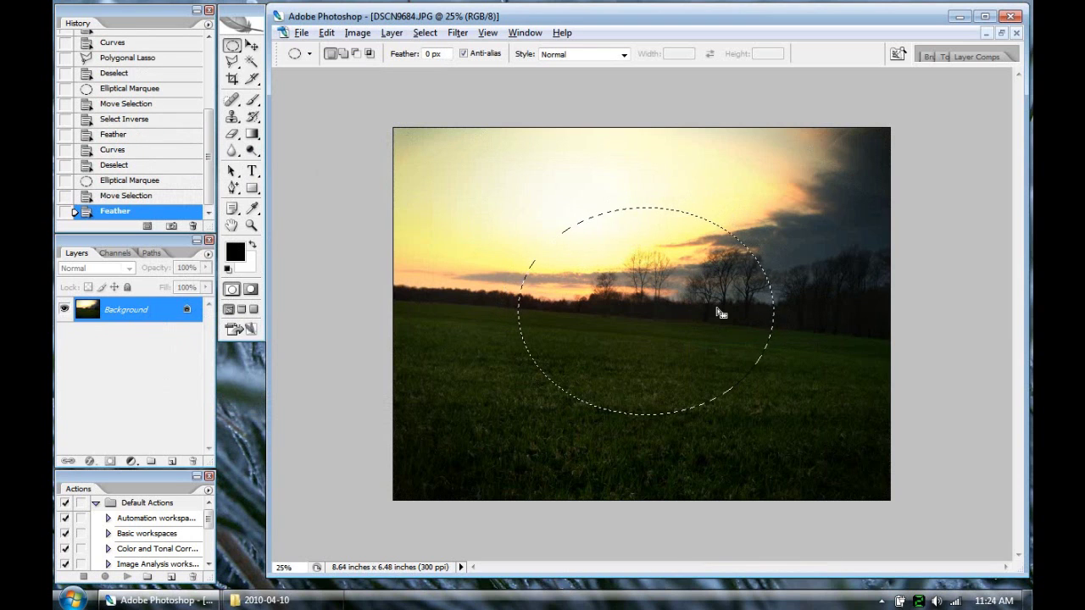
Brighten the feathered center with Curves, setting an RGB point at input 114, output 159, and clear the selection.
key(ctrl+m)
drag(272, 232, 254, 226)
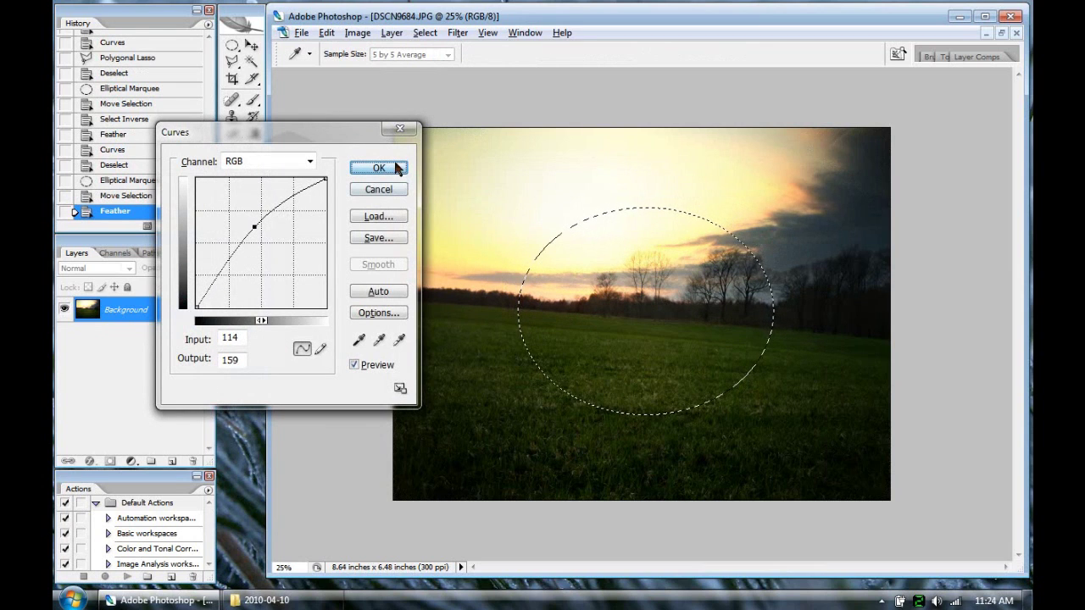
click(379, 167)
key(ctrl+h)
key(ctrl+d)
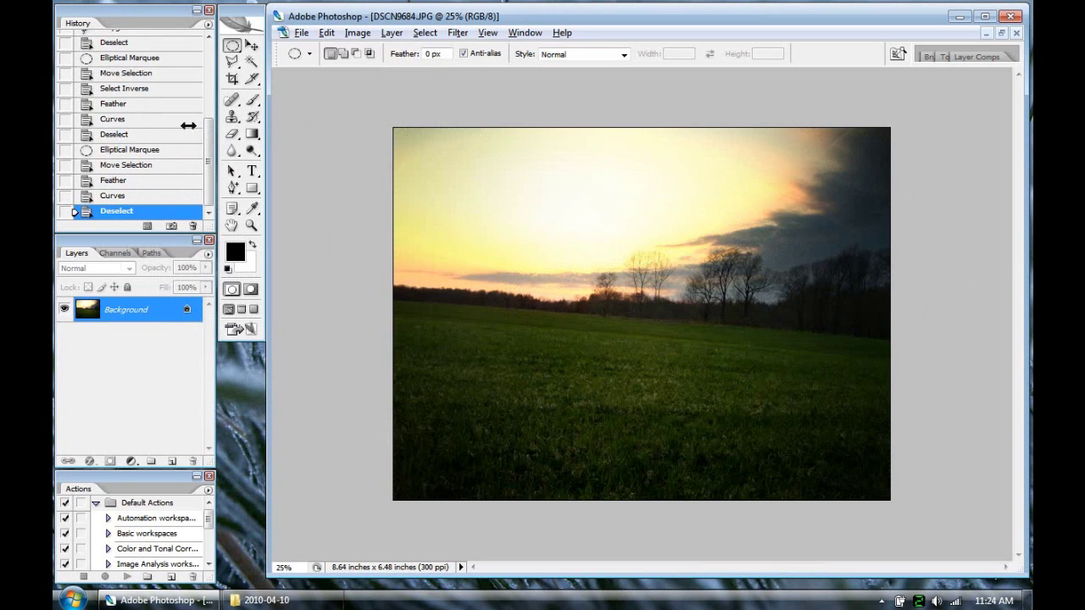
Compare the original photo snapshot with the edited version, returning to the last Deselect state in the history.
drag(206, 175, 215, 71)
click(127, 40)
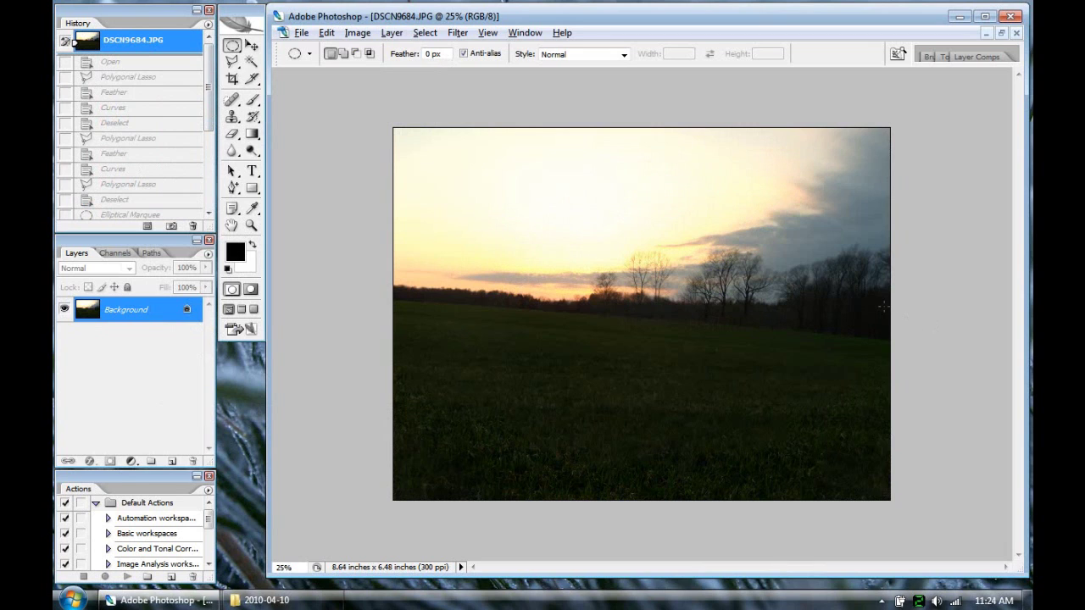
drag(209, 101, 208, 173)
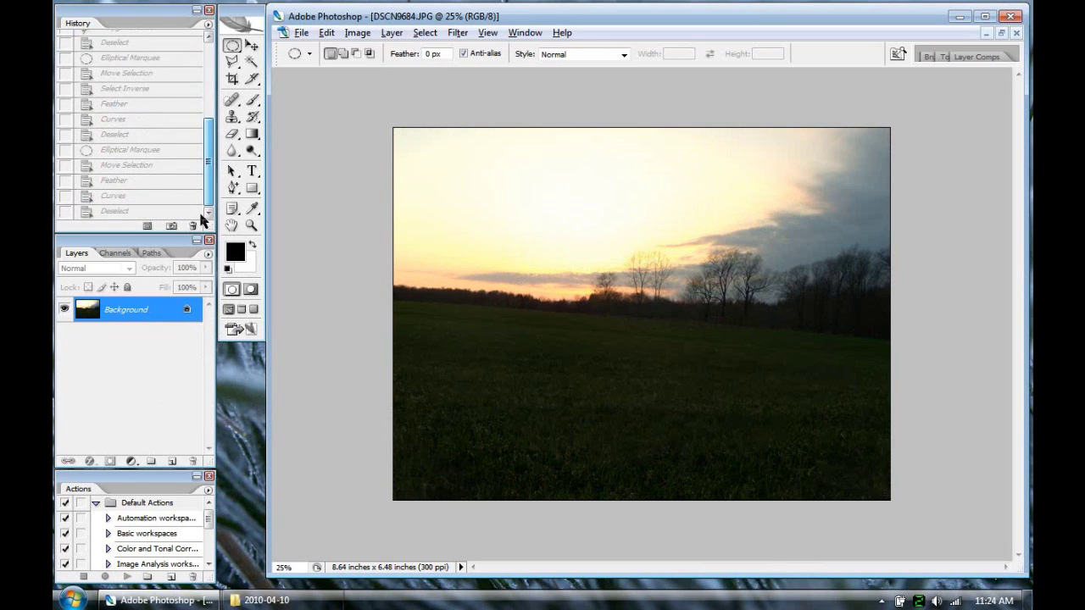
click(127, 212)
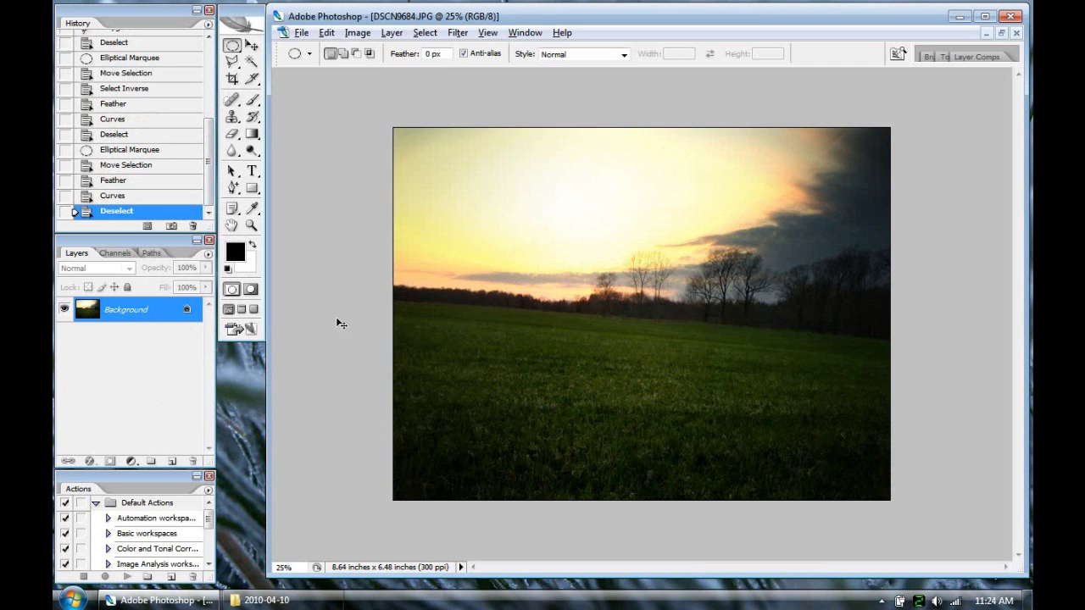
Adjust the photo's shadow colors with Color Balance and set the midtone color levels to +17, +5, -13.
key(ctrl+b)
drag(873, 348, 424, 143)
click(186, 292)
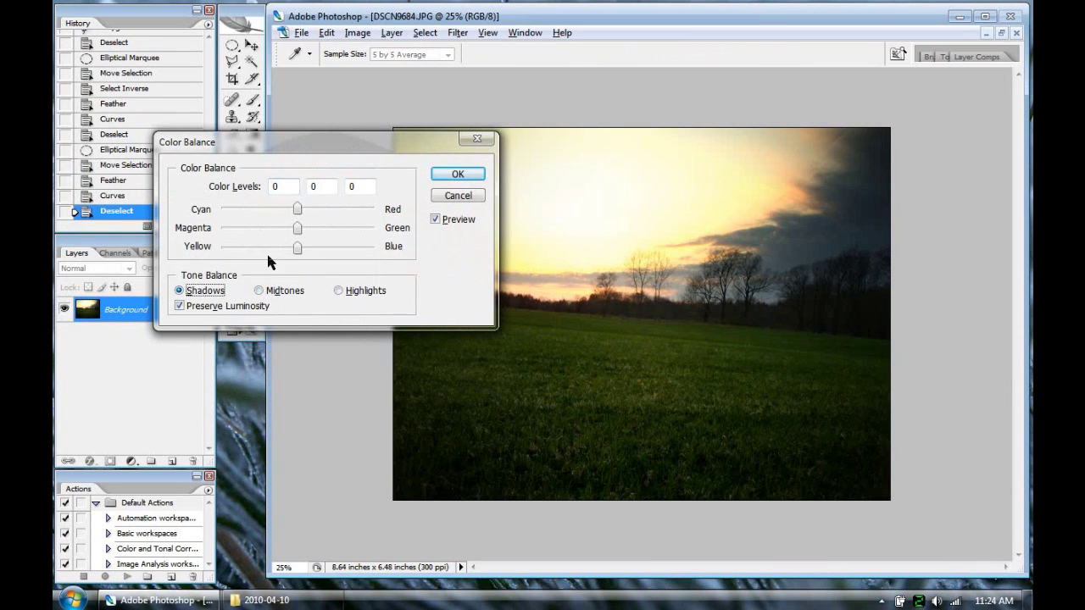
drag(298, 246, 295, 217)
click(269, 291)
drag(294, 236, 310, 214)
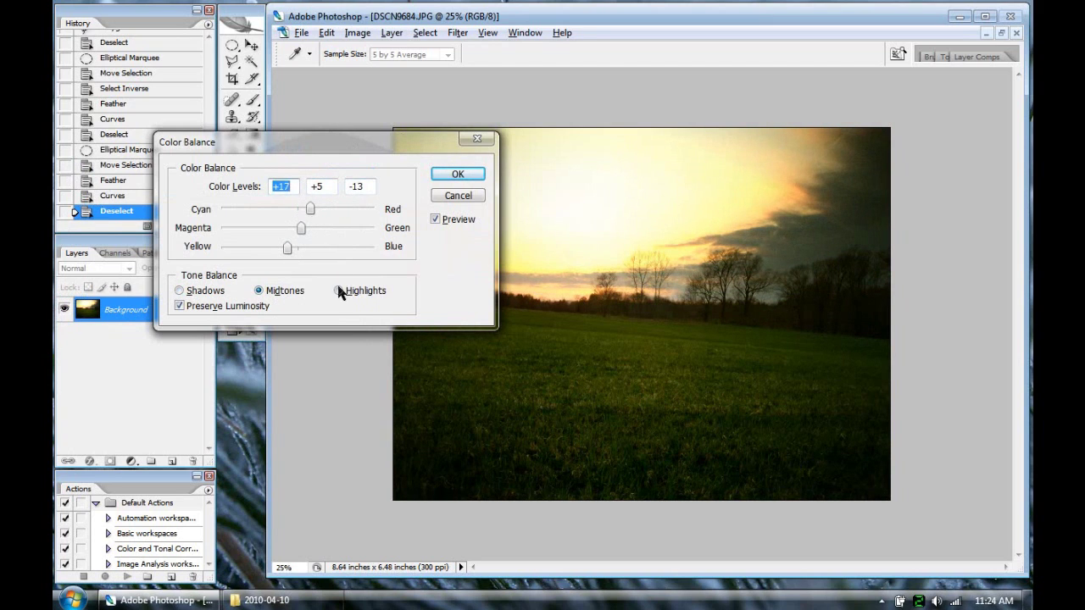
Set the Color Balance highlight levels to +15, +5, -13 and apply the adjustment.
click(343, 291)
mouse_move(295, 217)
mouse_down()
mouse_move(332, 215)
mouse_move(310, 218)
mouse_move(288, 254)
mouse_move(306, 226)
mouse_move(316, 232)
mouse_move(287, 233)
mouse_move(301, 236)
mouse_up()
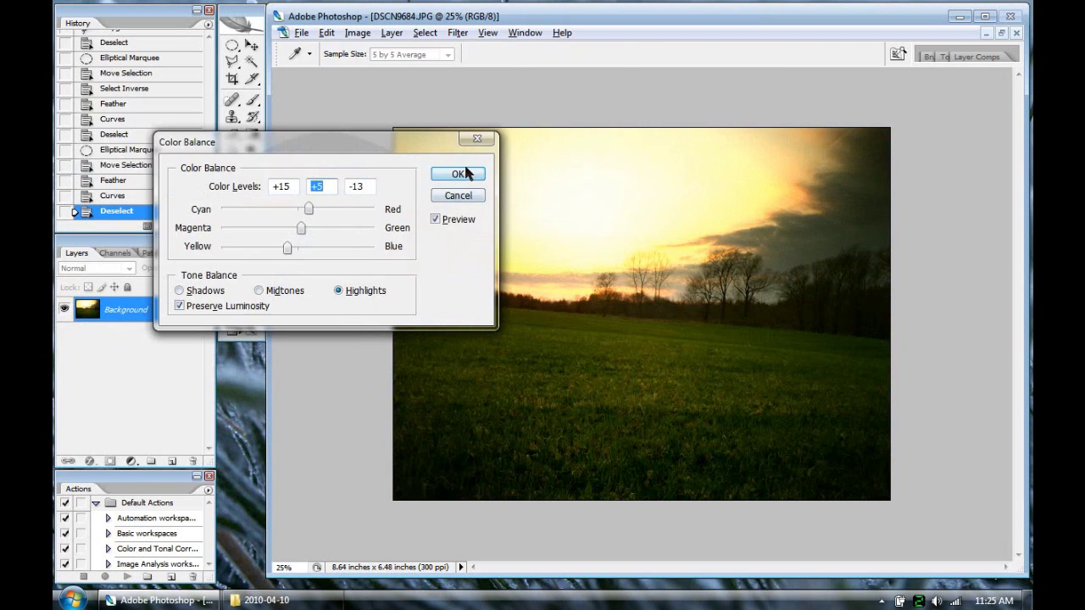
click(466, 172)
Compare the original photo snapshot with the color-balanced result, returning to the Color Balance state in the history.
scroll(174, 161, up, 2)
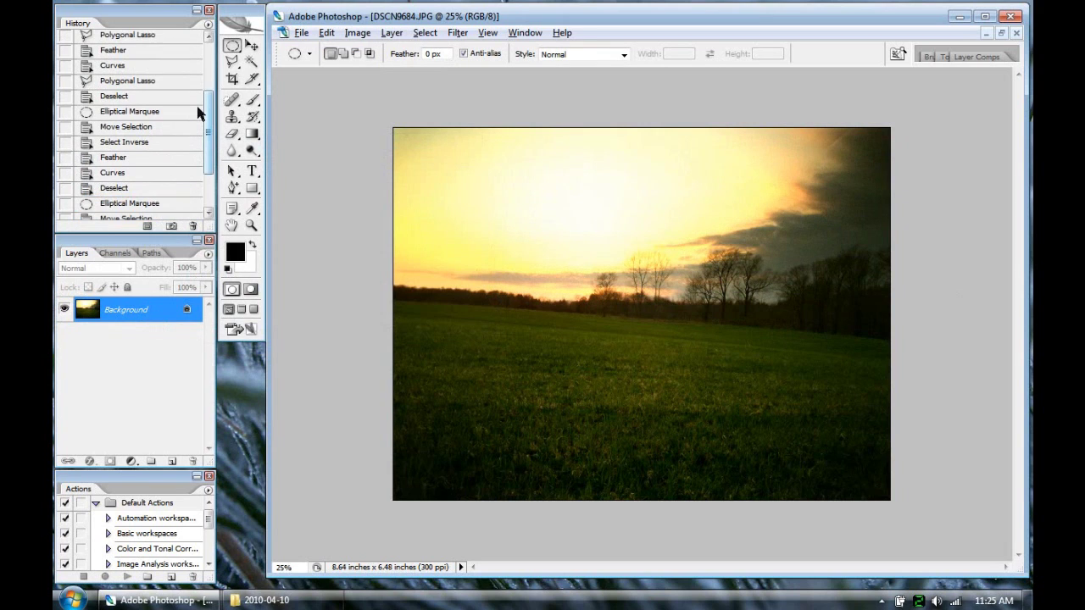
scroll(198, 113, up, 2)
click(172, 39)
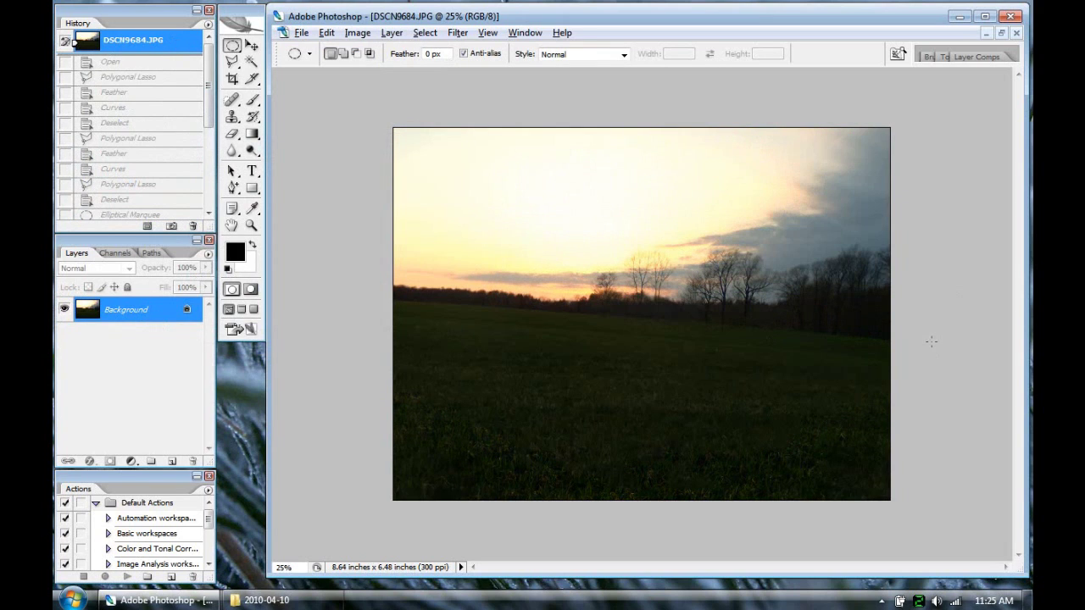
scroll(145, 118, down, 5)
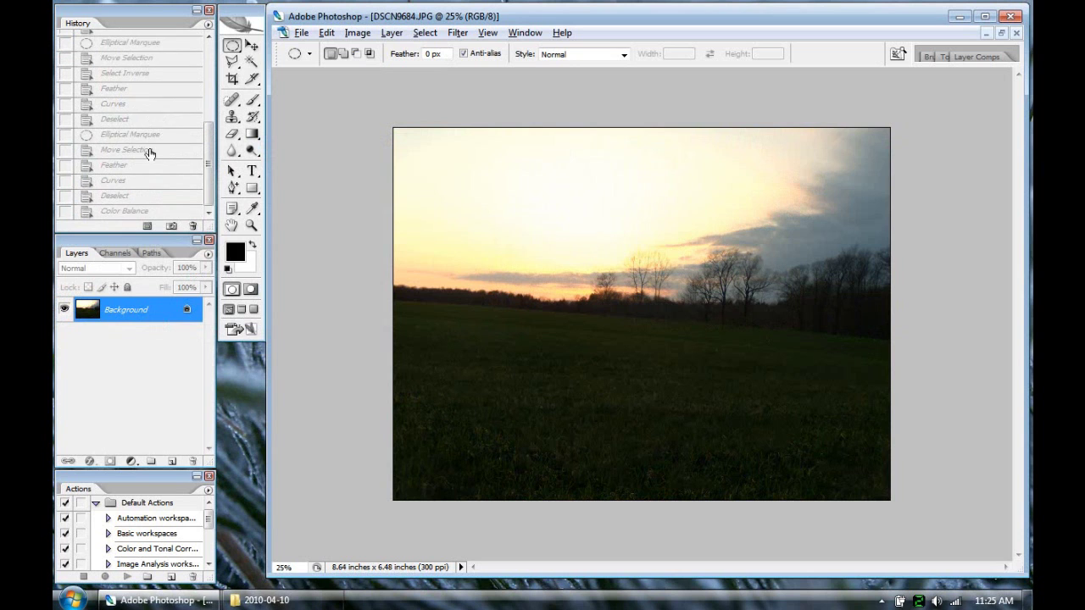
click(135, 211)
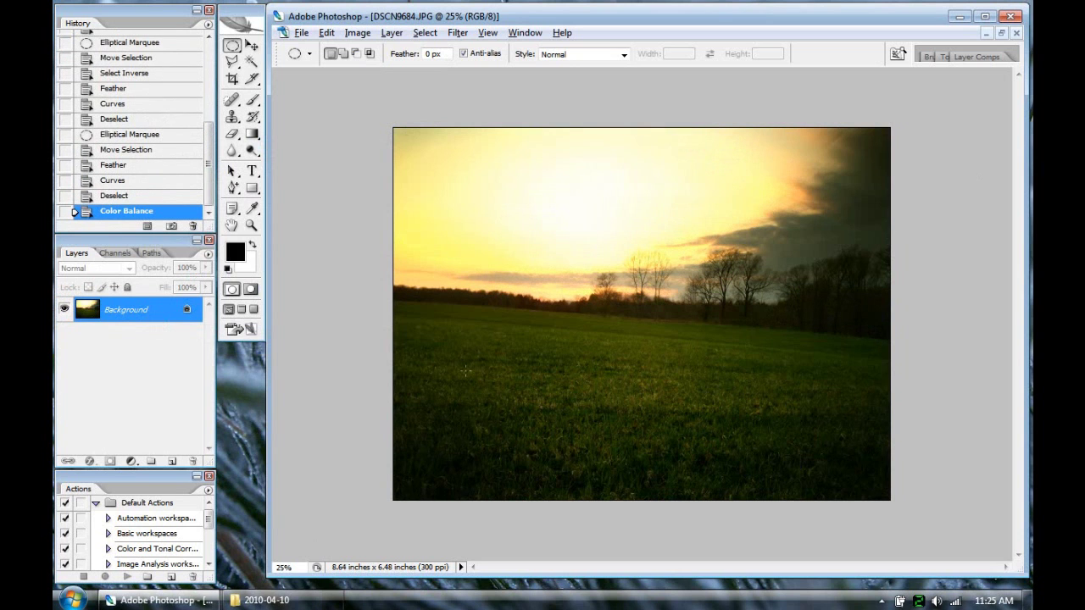